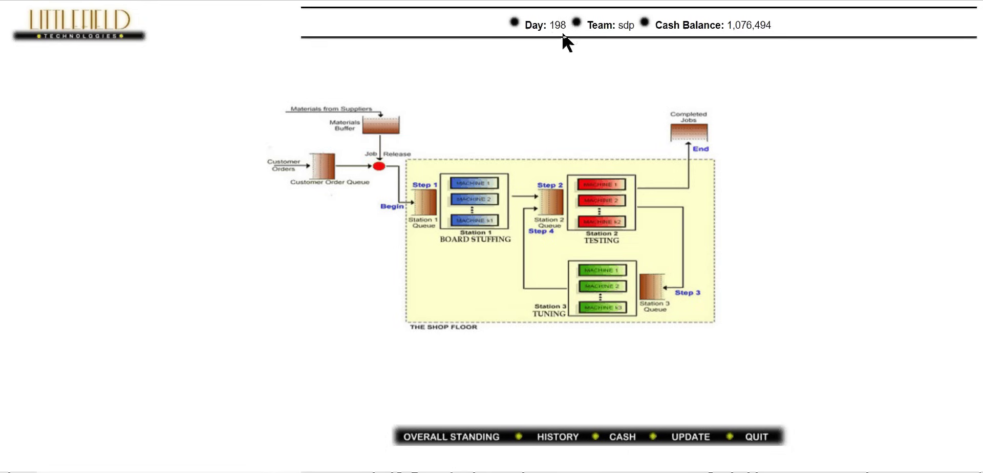
Open the customer orders form, review the three contract options, and submit it with Contract 2 kept
left_click(322, 188)
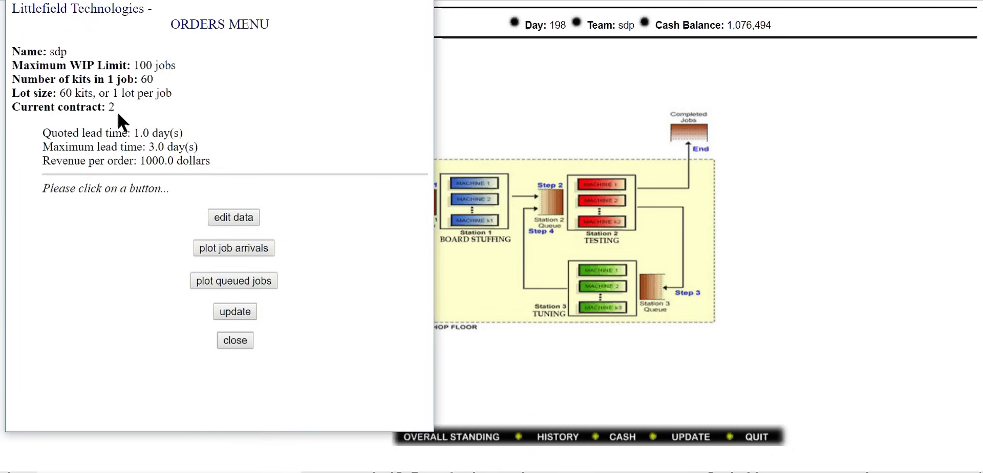
left_click(248, 216)
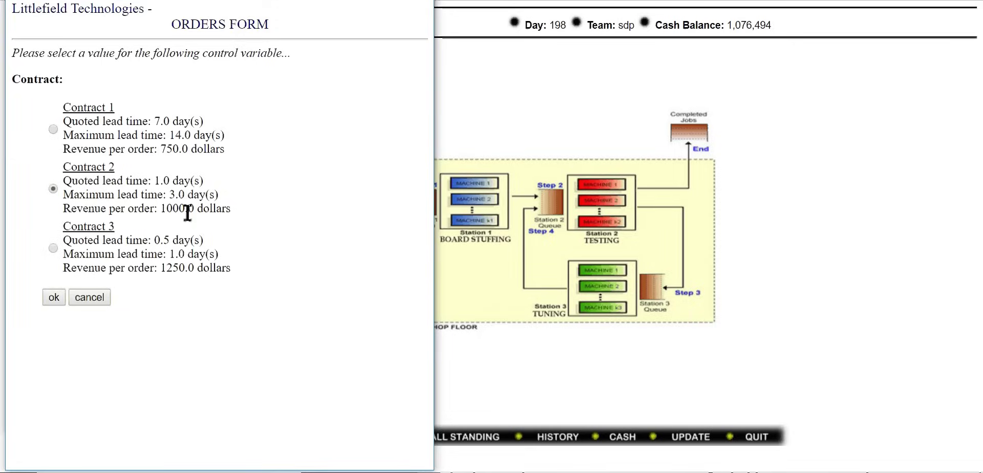
left_click(45, 301)
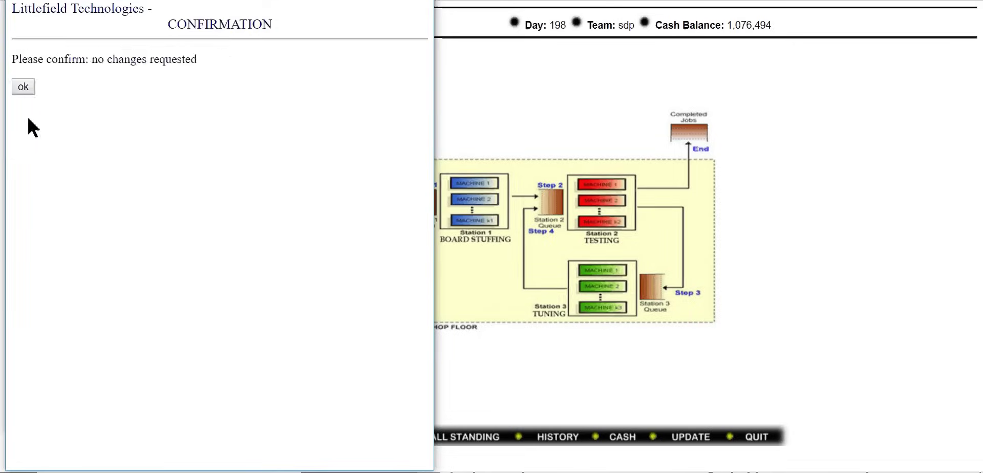
left_click(23, 91)
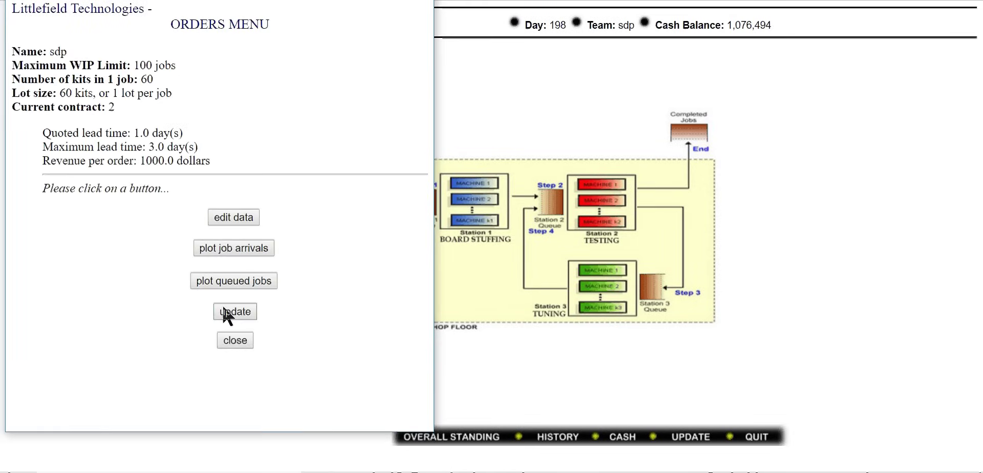
Plot the number of jobs accepted each day, inspect the data table through the most recent days, and close the plot
left_click(271, 249)
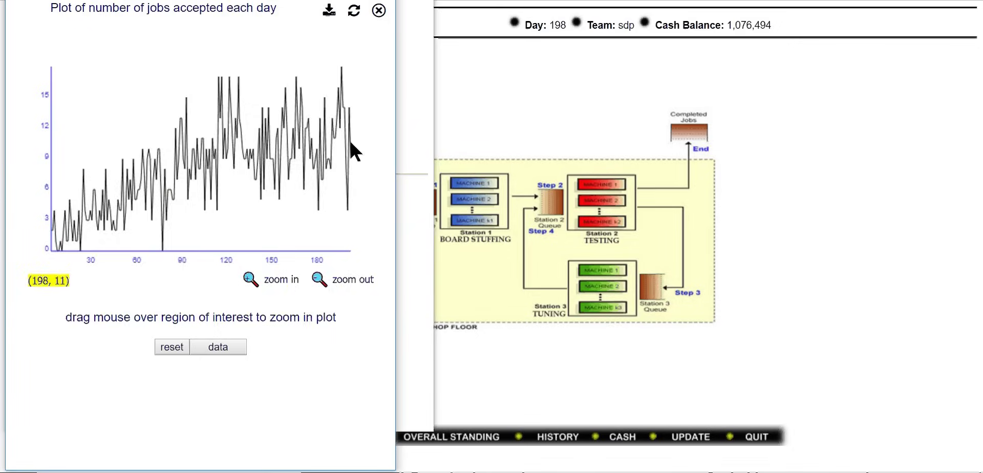
left_click(244, 348)
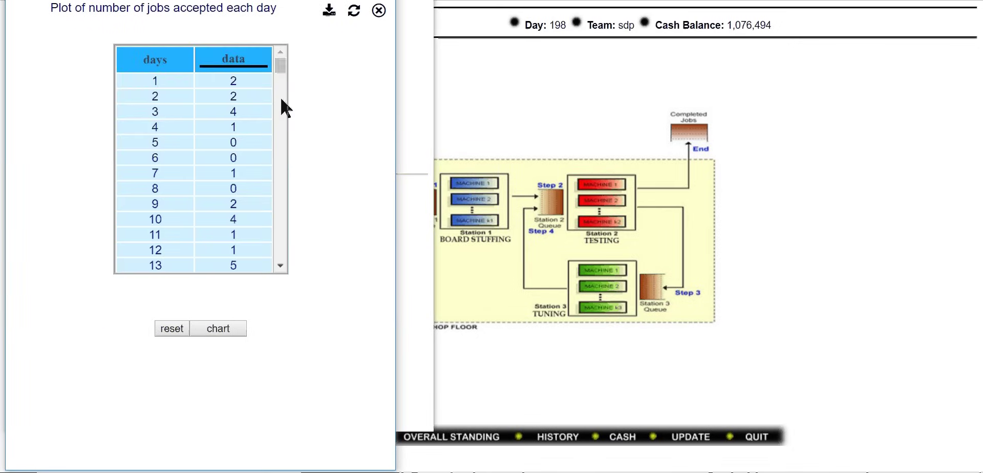
left_click_drag(281, 60, 267, 288)
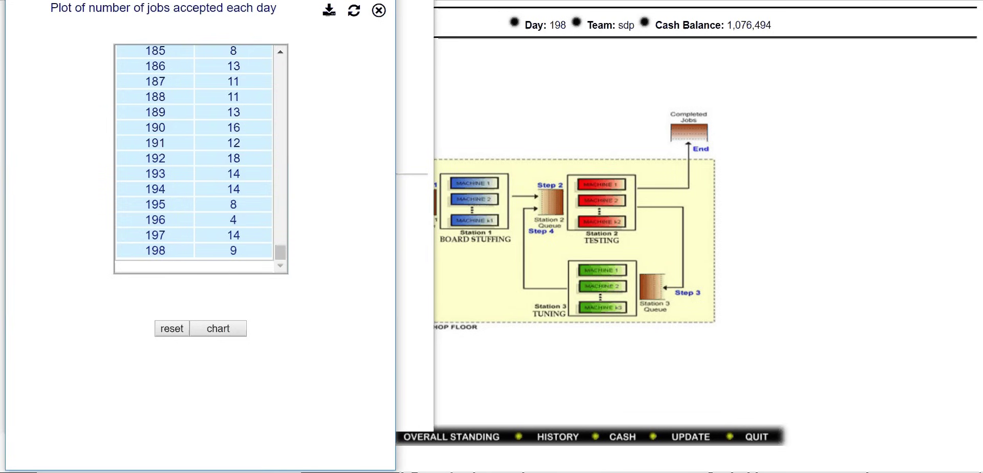
key("ctrl+w")
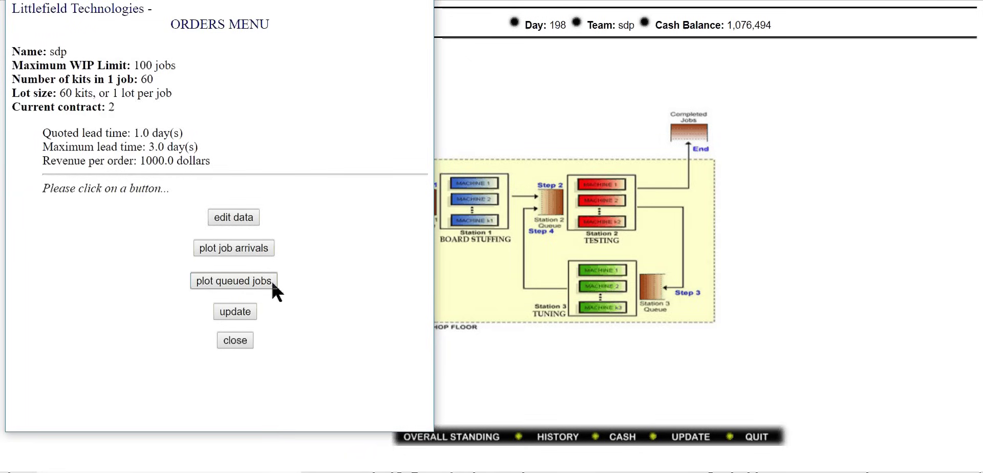
Plot the daily average number of jobs waiting for kits, and close the plot and the orders window
left_click(272, 284)
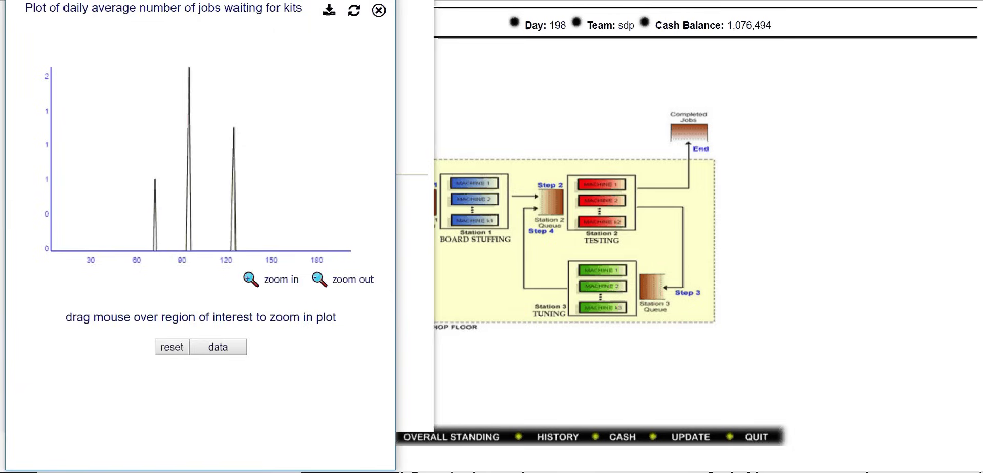
key("ctrl+w")
key("ctrl+w")
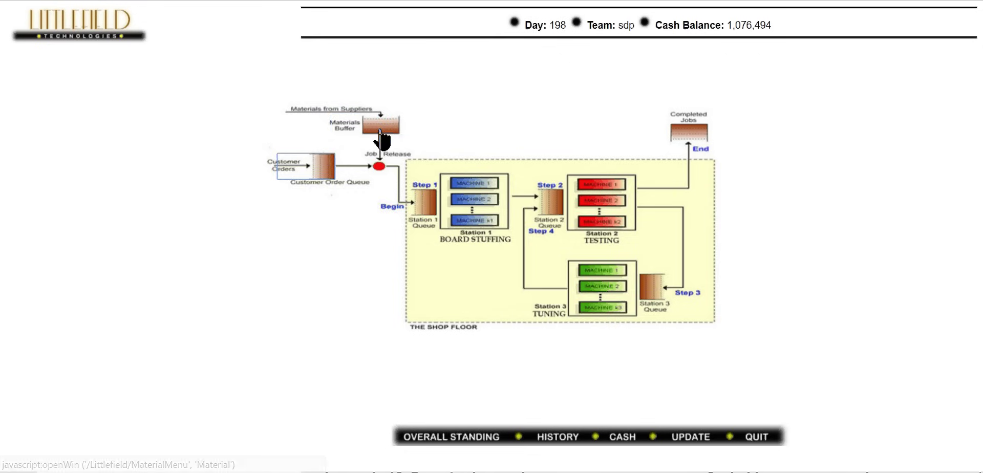
Open the materials buffer's settings form, review the reorder point and order quantity, and submit it without changes
left_click(381, 130)
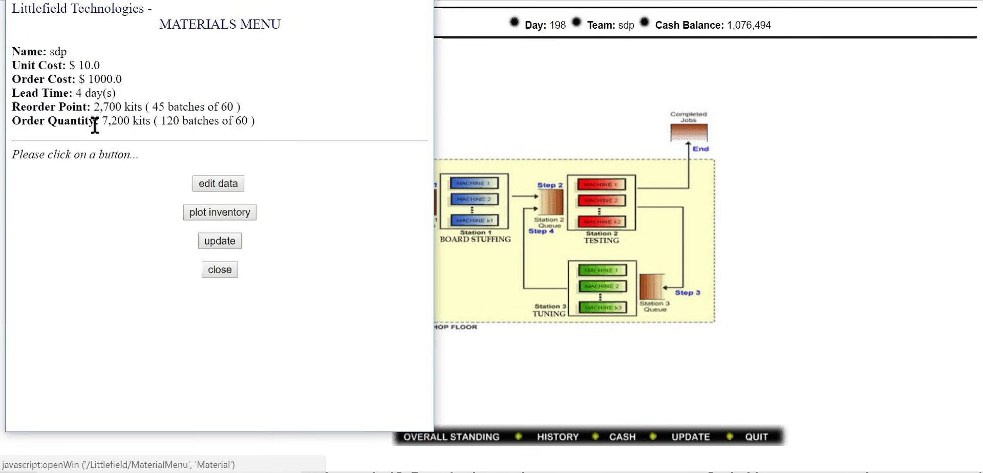
left_click(202, 185)
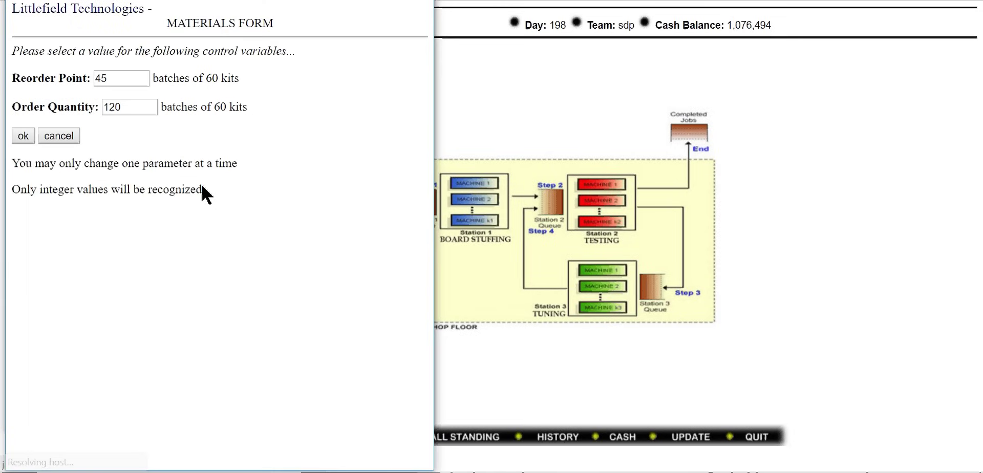
left_click(28, 135)
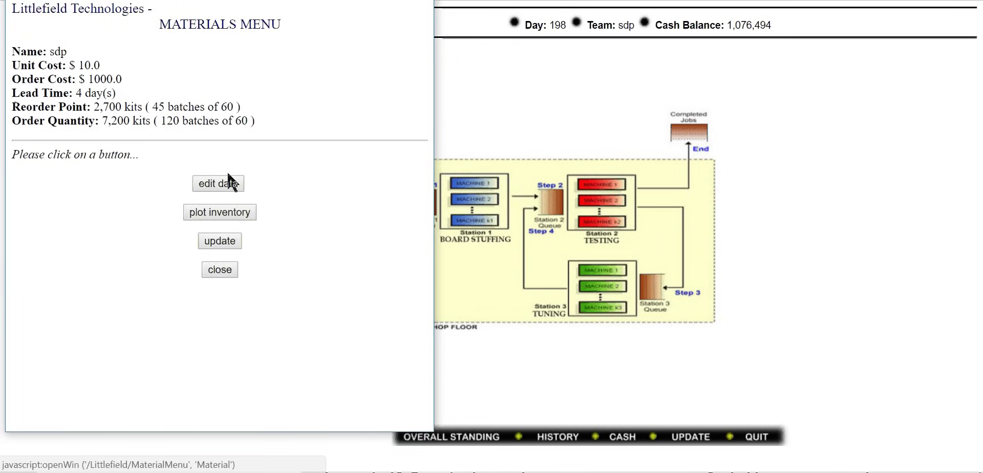
Plot the materials inventory level, examine its peaks and the most recent days of its data table, and return to the factory diagram
left_click(251, 213)
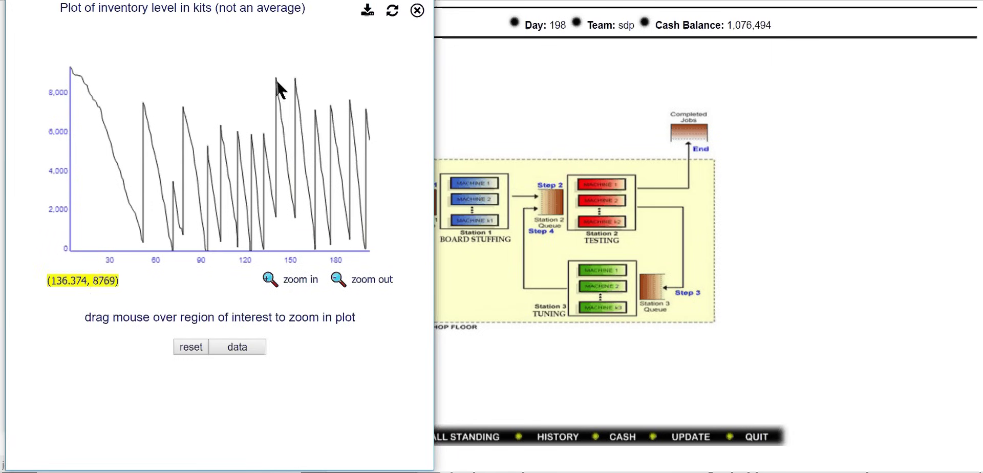
mouse_move(276, 80)
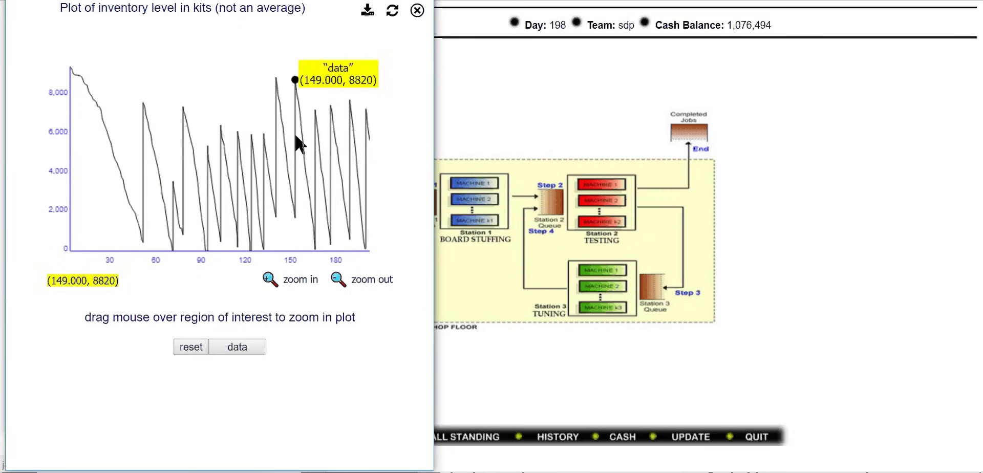
left_click(242, 351)
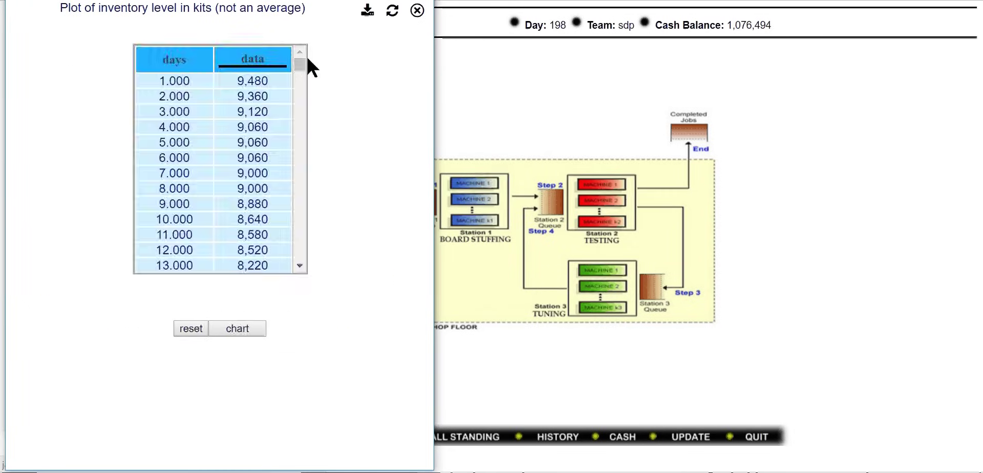
left_click_drag(303, 62, 320, 250)
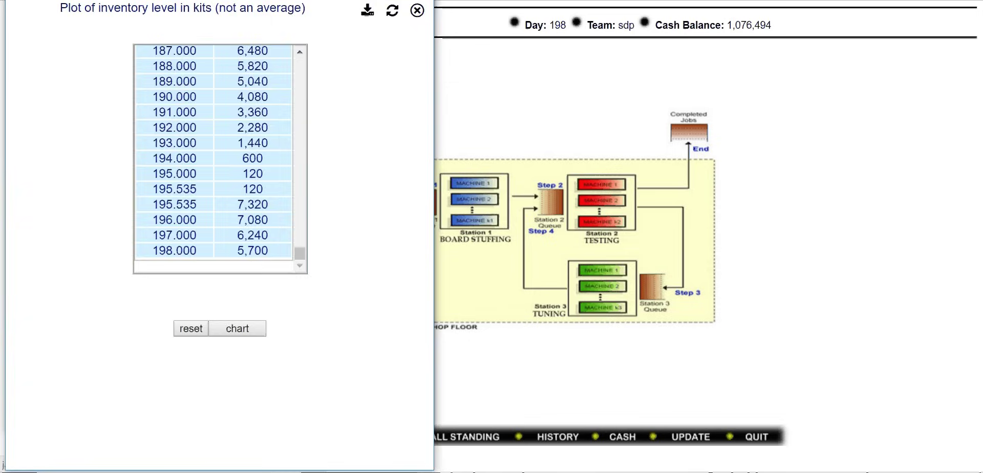
key("alt+Left")
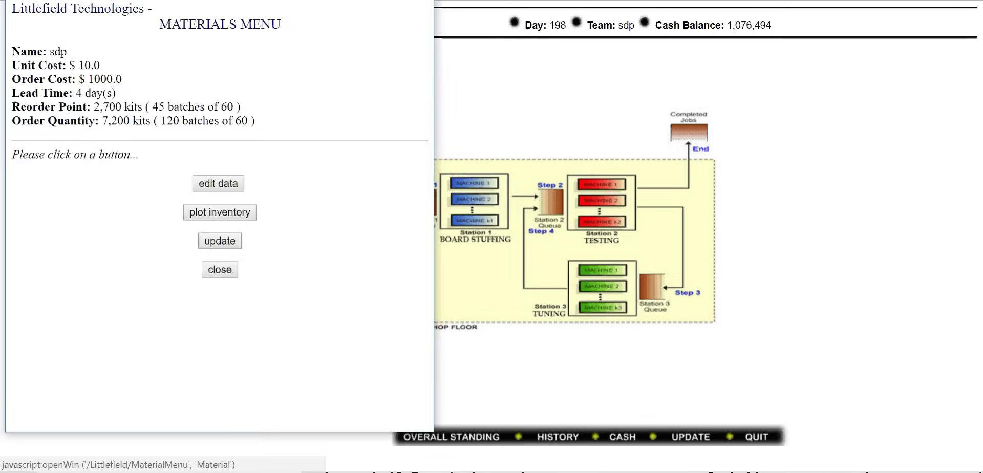
key("alt+Tab")
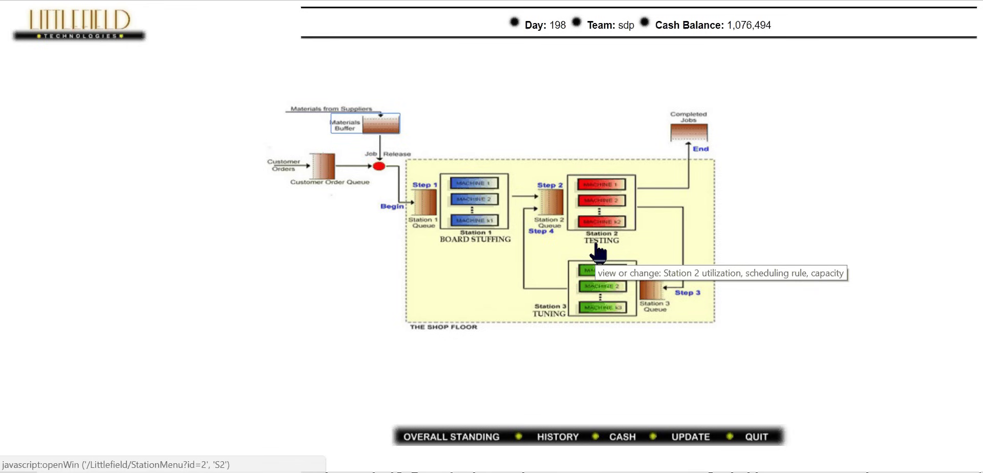
Plot the Station 1 queue size, examine its peak and the most recent days of its data table, and return to the factory diagram
left_click(426, 210)
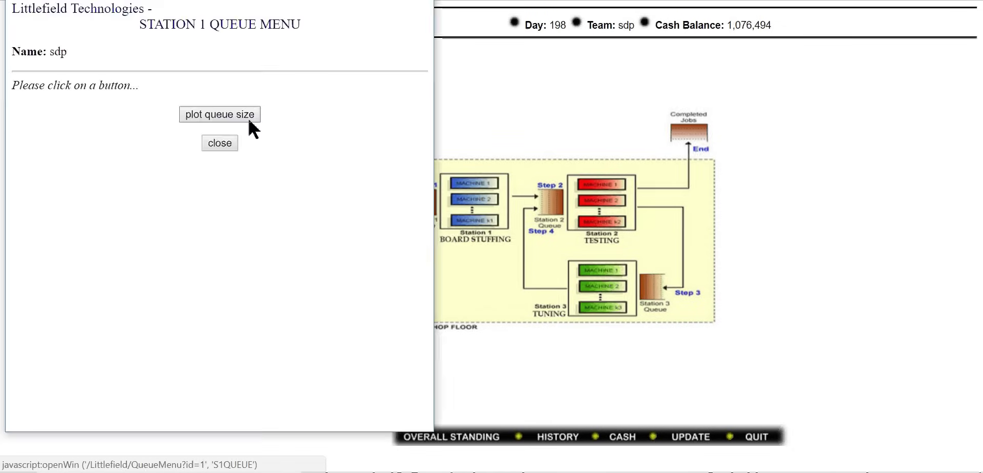
left_click(248, 120)
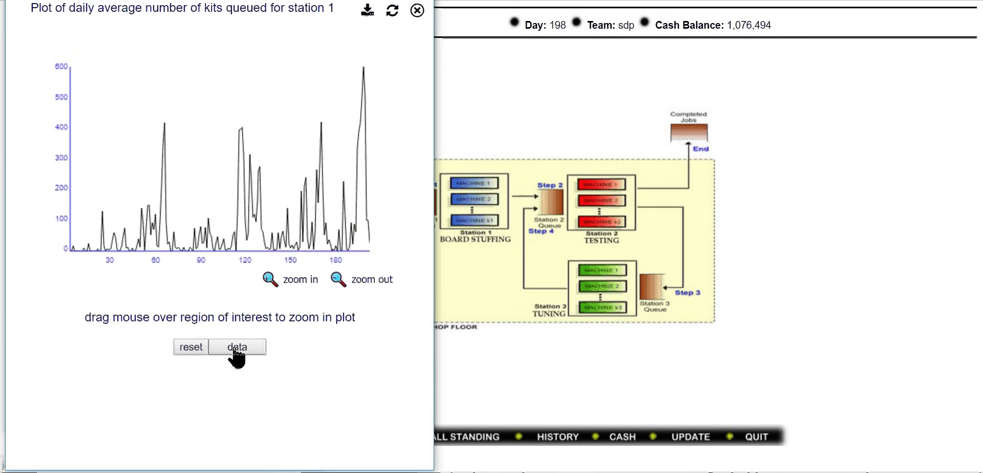
mouse_move(362, 110)
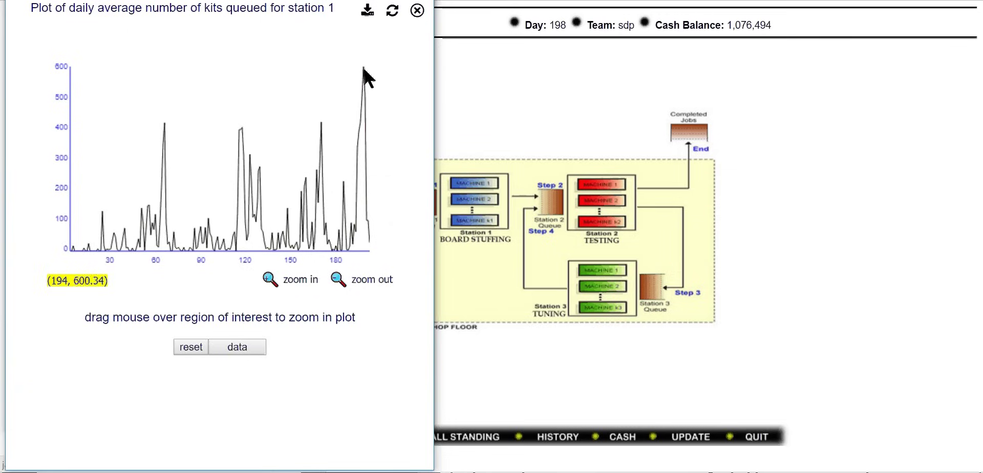
mouse_move(364, 72)
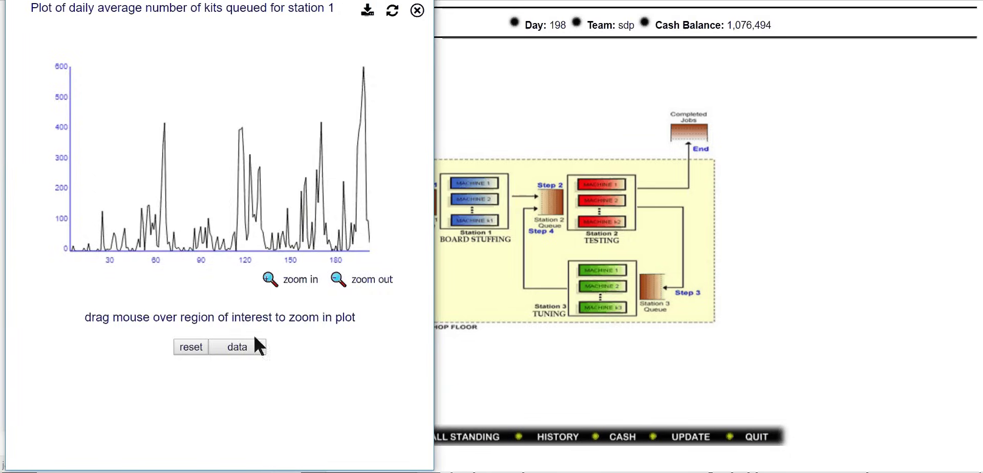
left_click(236, 347)
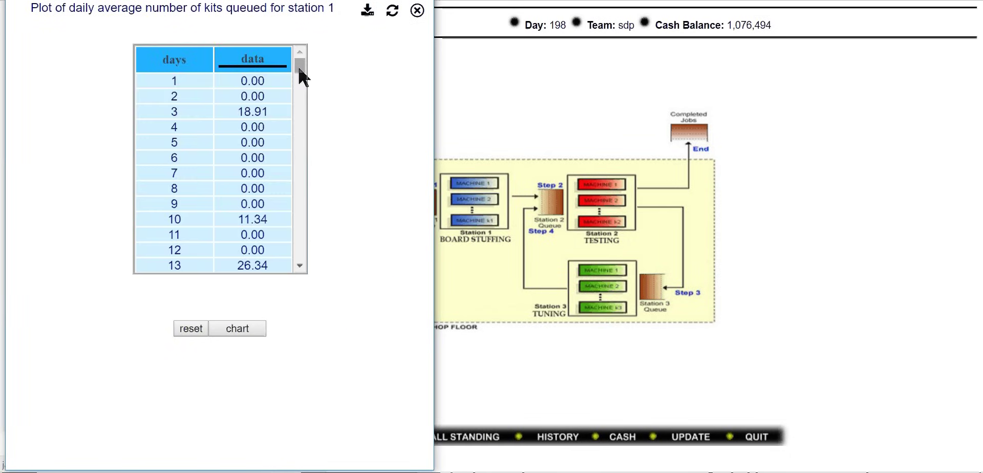
left_click_drag(299, 70, 321, 259)
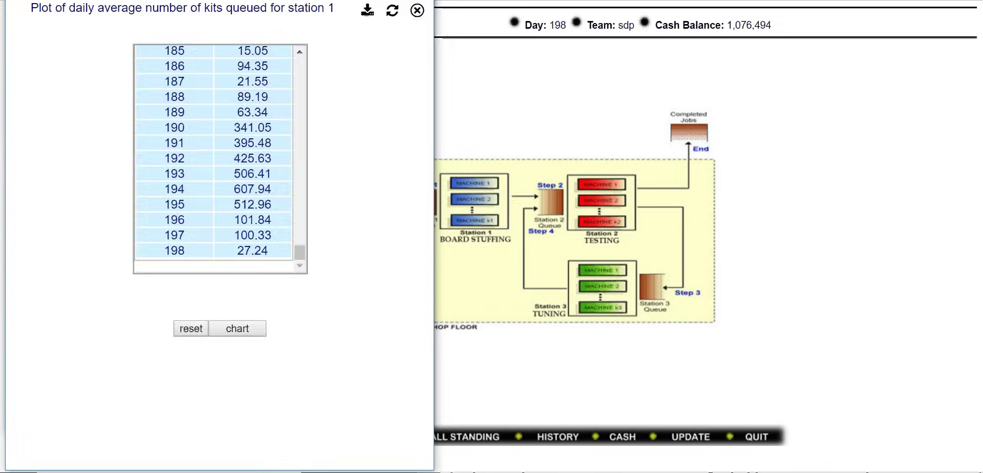
key("alt+Left")
key("ctrl+w")
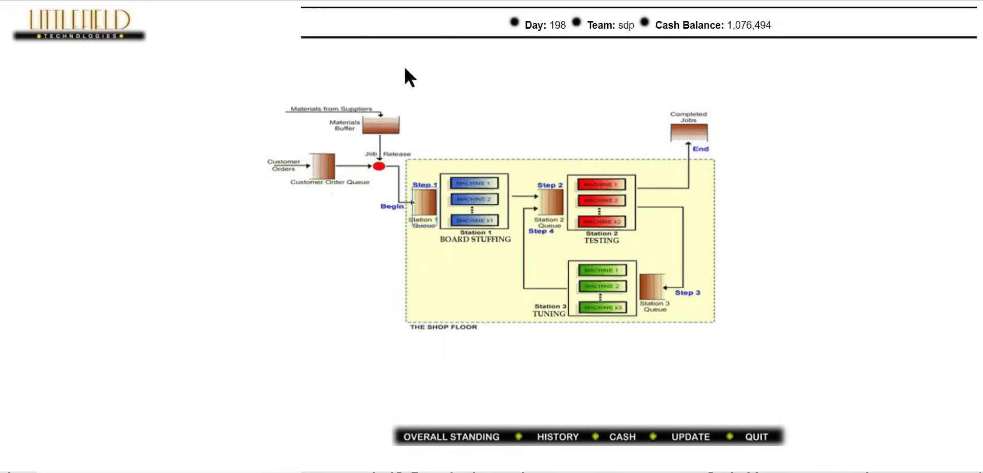
Plot Station 1's utilization, inspect the most recent days in its data table, review the machine details, and return to the factory diagram
left_click(463, 212)
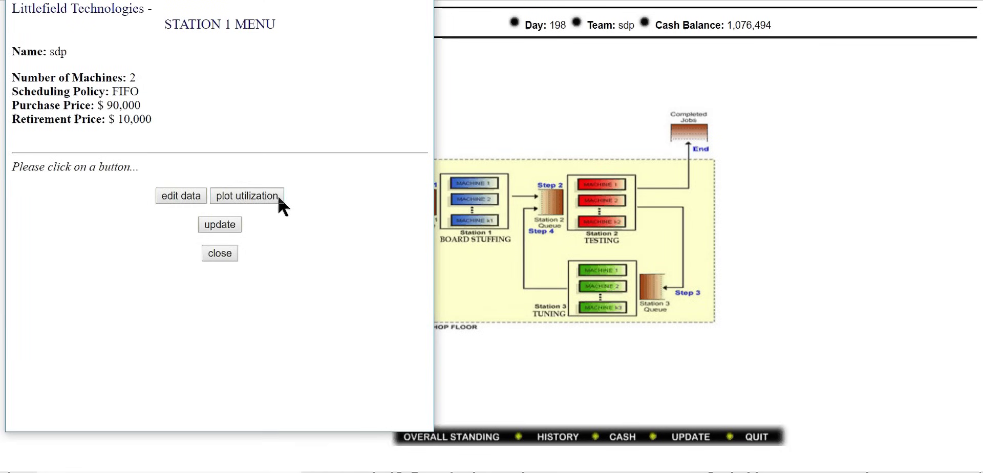
left_click(279, 199)
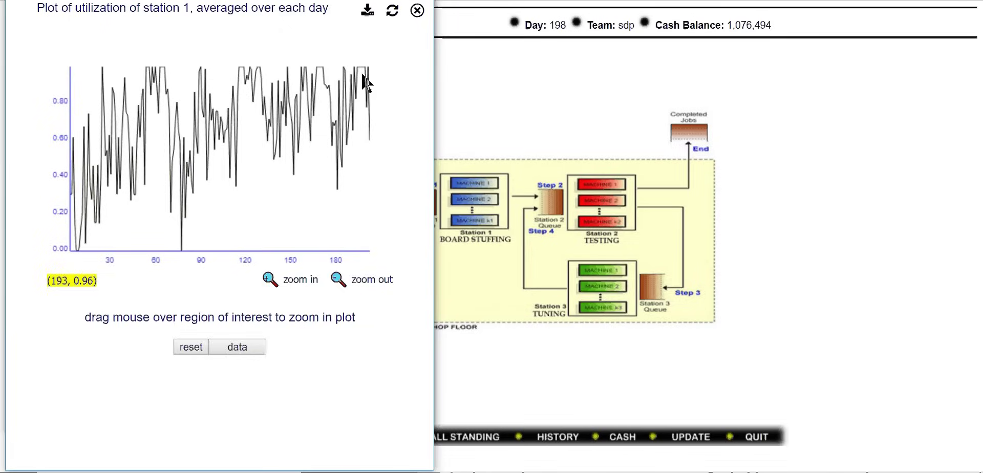
left_click(251, 348)
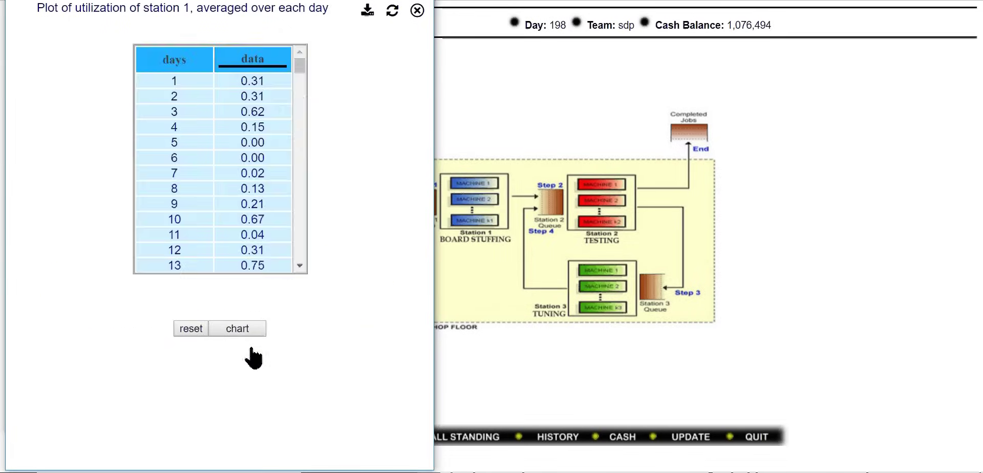
left_click_drag(301, 64, 315, 256)
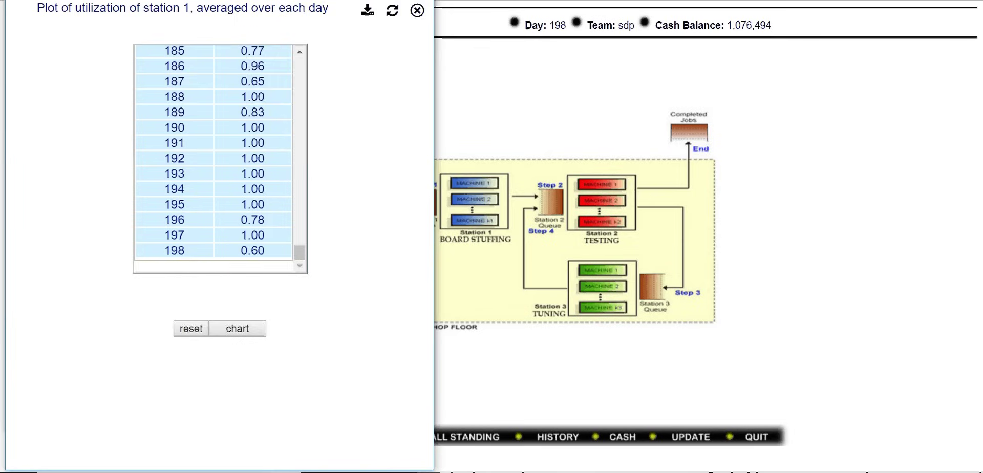
key("ctrl+w")
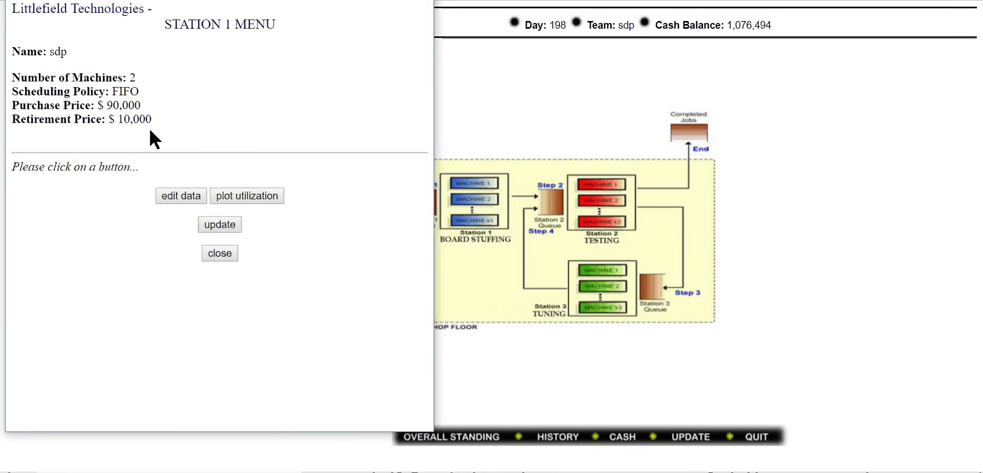
left_click(219, 224)
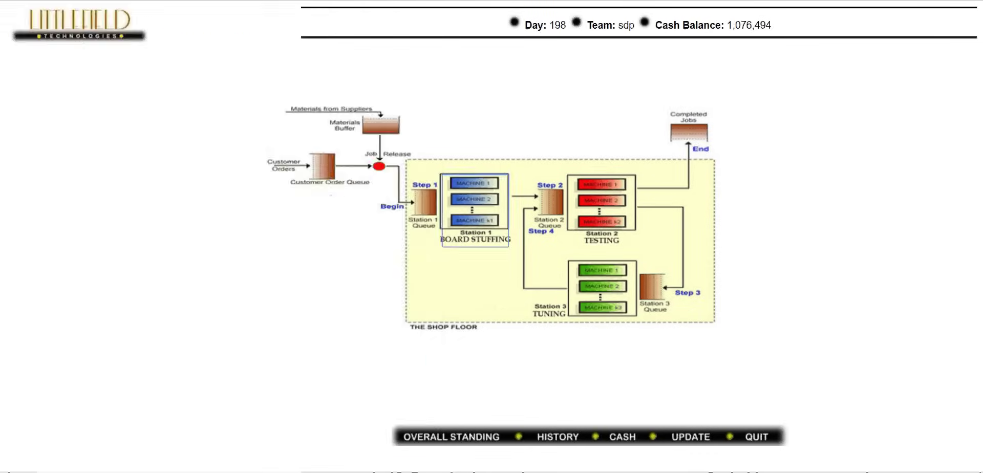
Plot the Station 2 queue size and inspect the most recent days in its data table
left_click(556, 215)
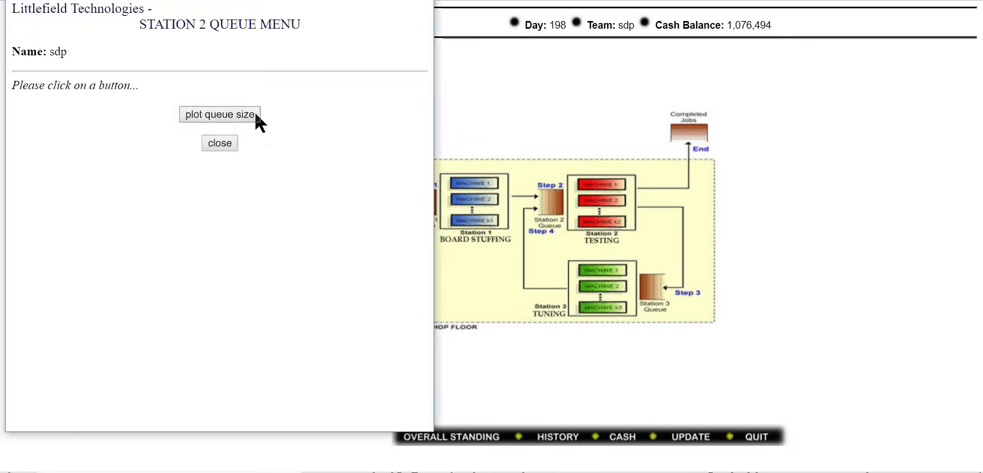
left_click(256, 115)
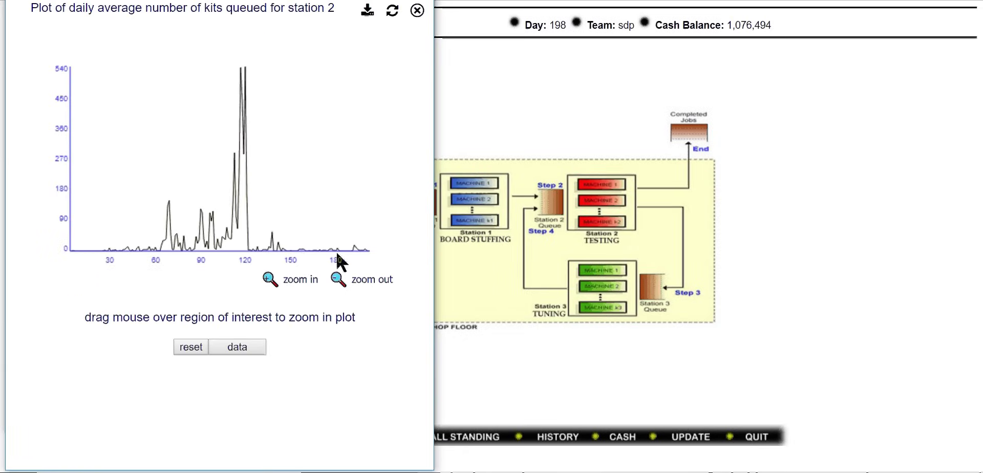
left_click(258, 353)
left_click_drag(299, 73, 304, 262)
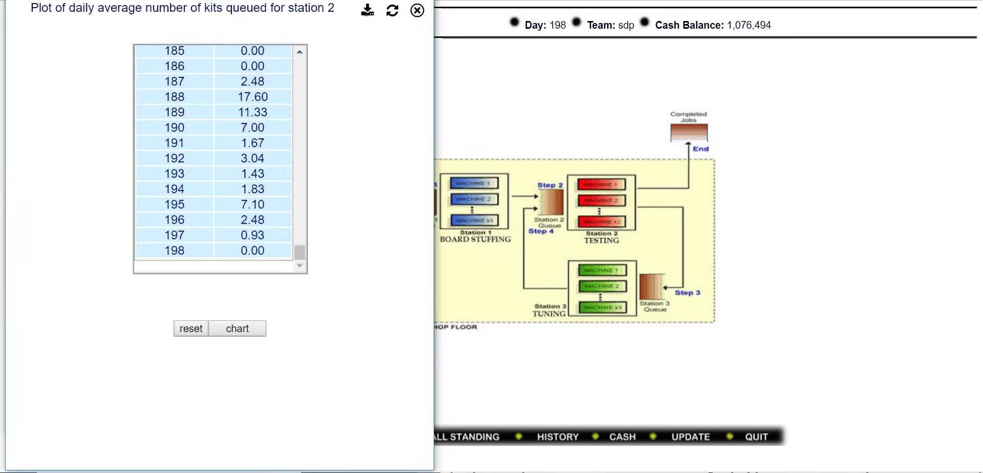
Leave the Station 2 queue data, plot Station 2's utilization, and return to the station's machine details
left_click(418, 10)
left_click(217, 143)
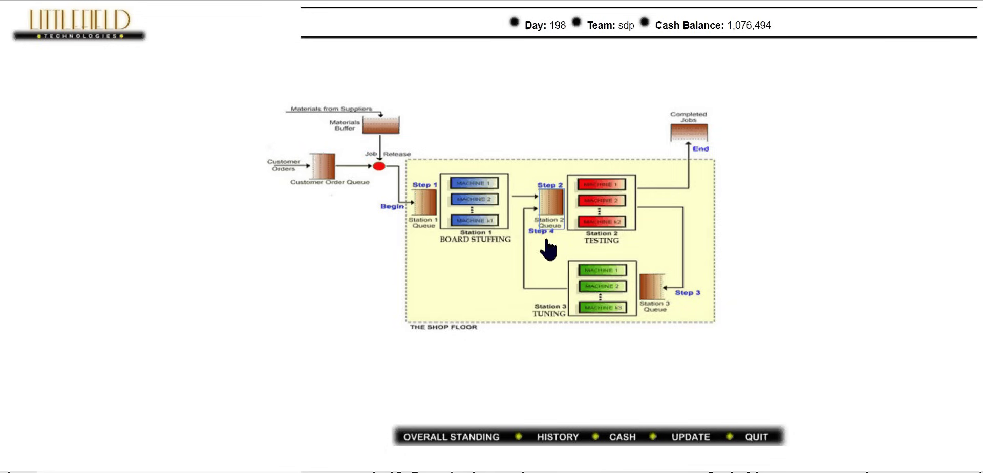
left_click(593, 215)
left_click(273, 196)
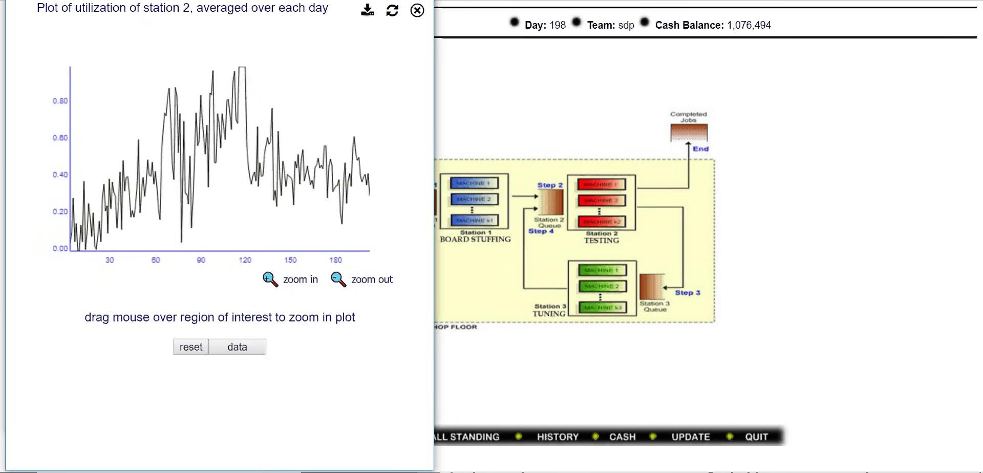
left_click(417, 10)
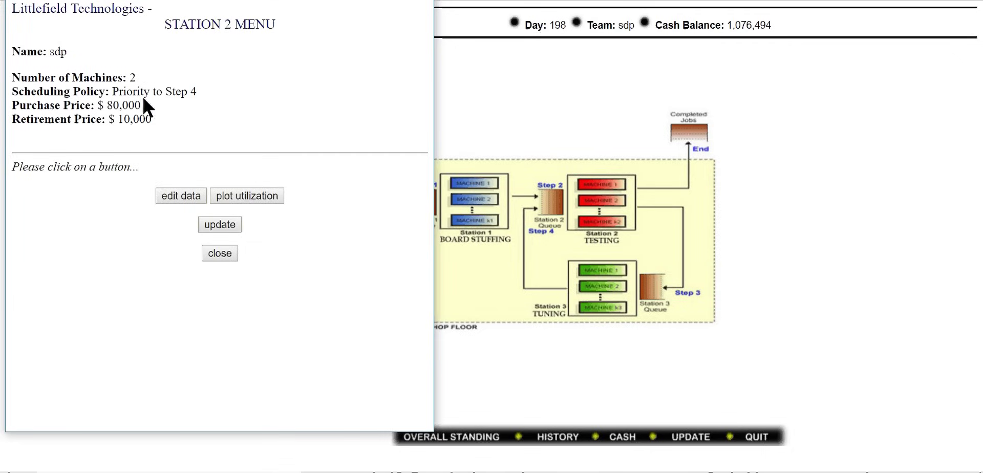
Review Station 2's editable machine count and scheduling rules, submit the form without changes, and return to the factory diagram
left_click(195, 195)
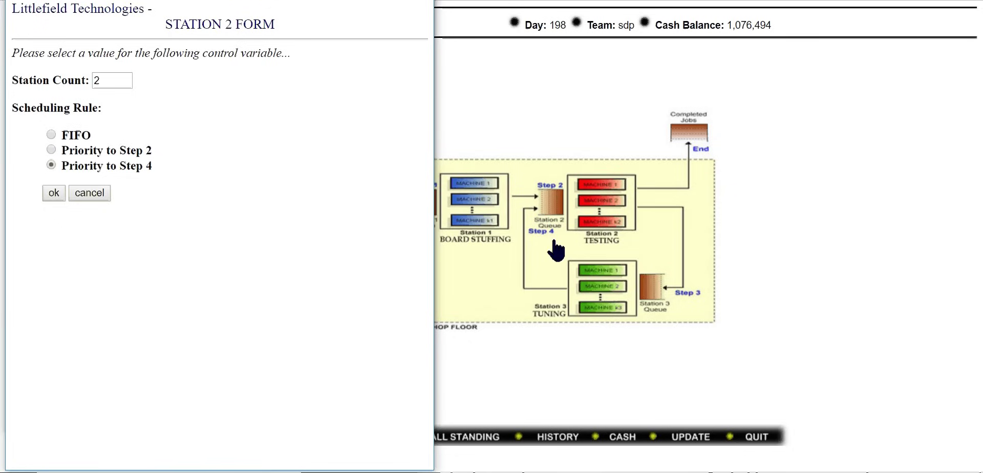
left_click(63, 195)
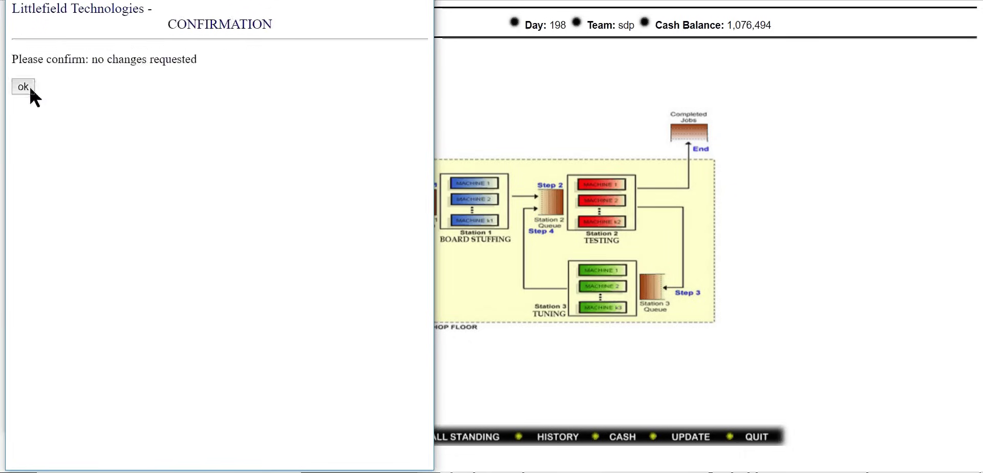
left_click(30, 89)
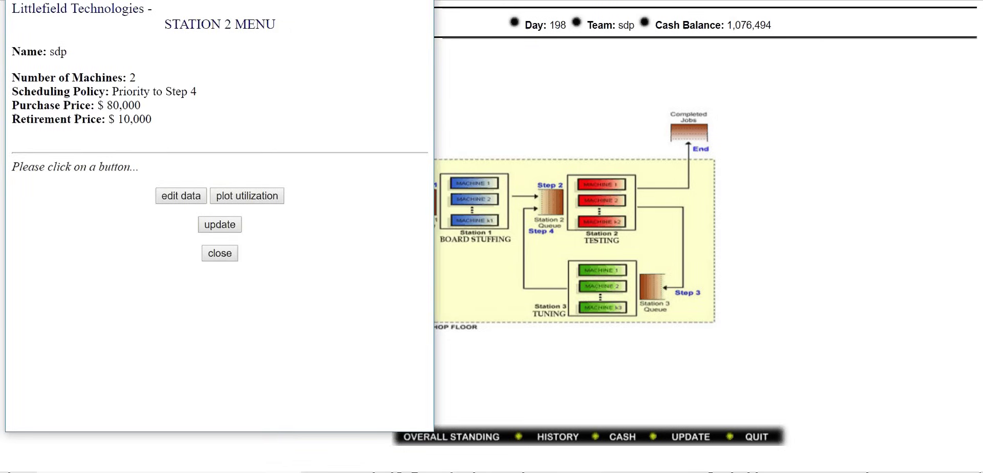
left_click(220, 253)
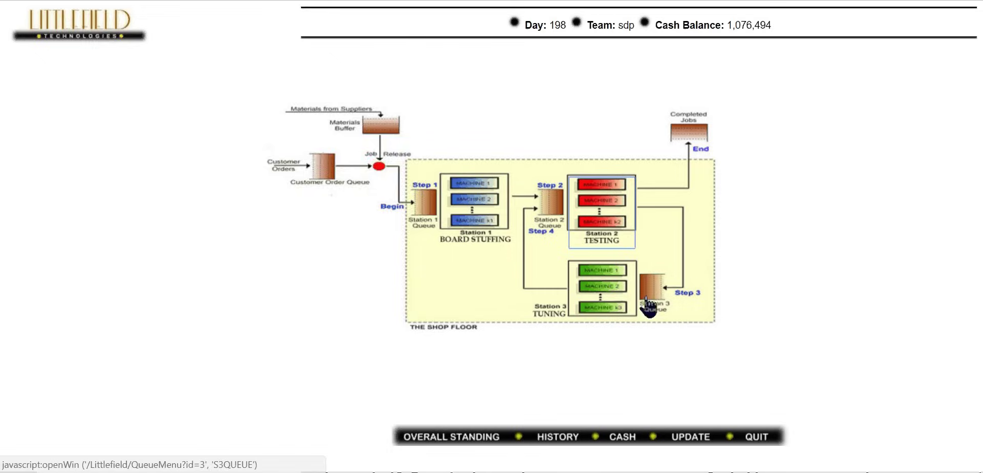
Plot the Station 3 queue size, examine the most recent days of its data table, and check the chart's highest peak
left_click(651, 299)
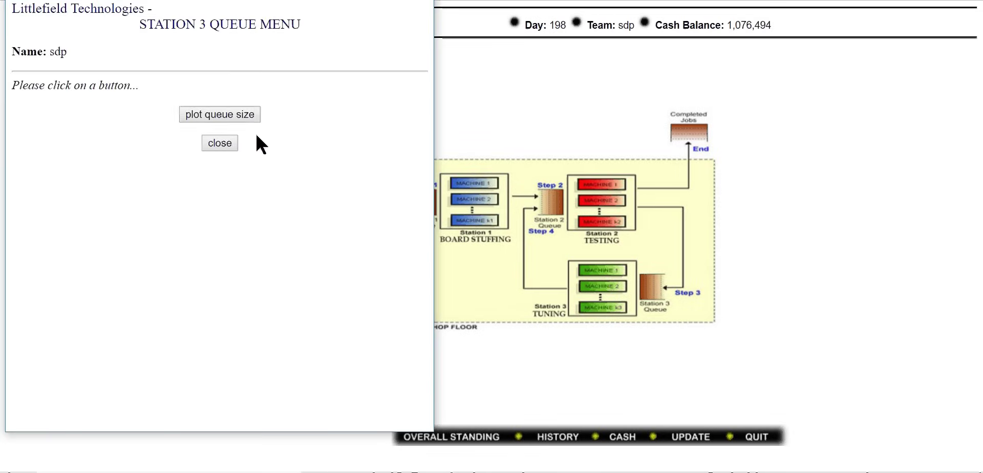
left_click(252, 119)
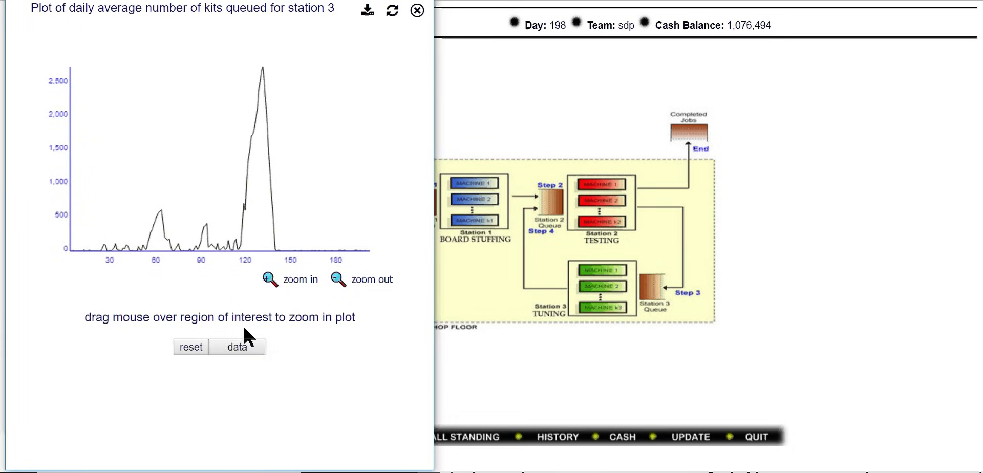
left_click(243, 347)
left_click_drag(301, 70, 275, 261)
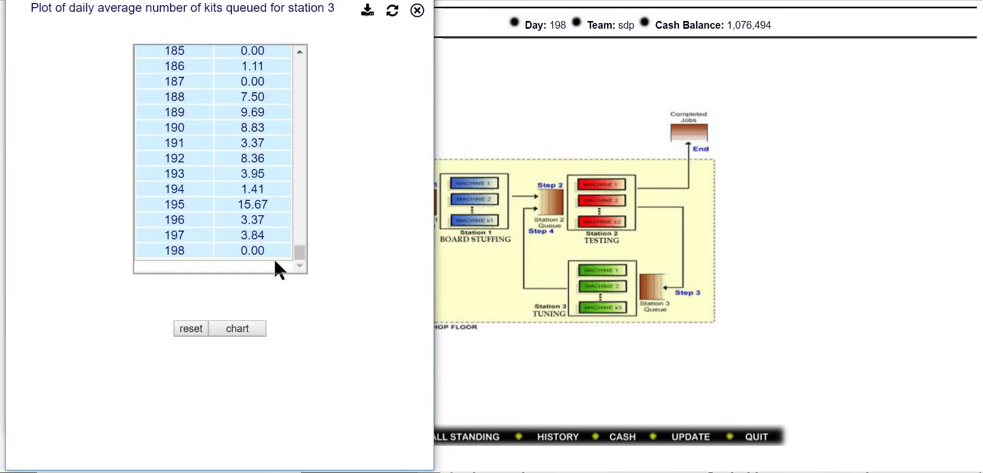
left_click(417, 10)
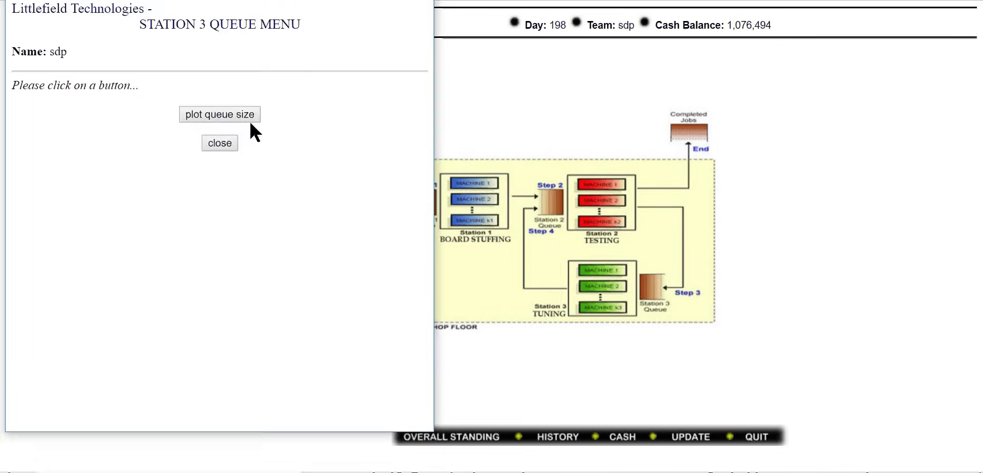
left_click(250, 116)
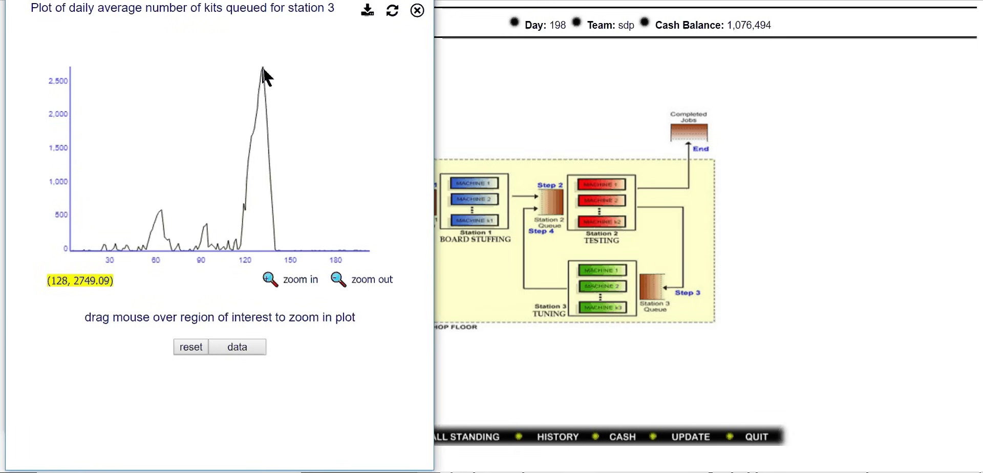
left_click(417, 10)
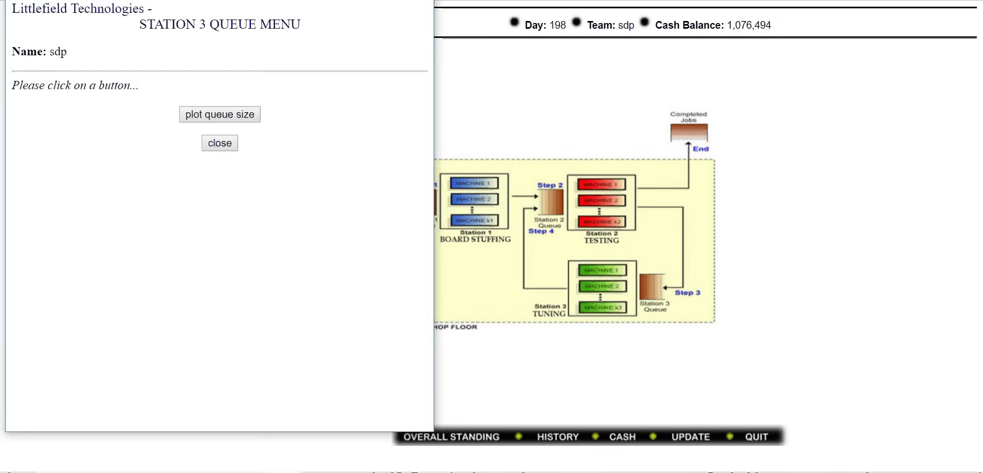
Review Station 3's machine details and plot its utilization
left_click(584, 302)
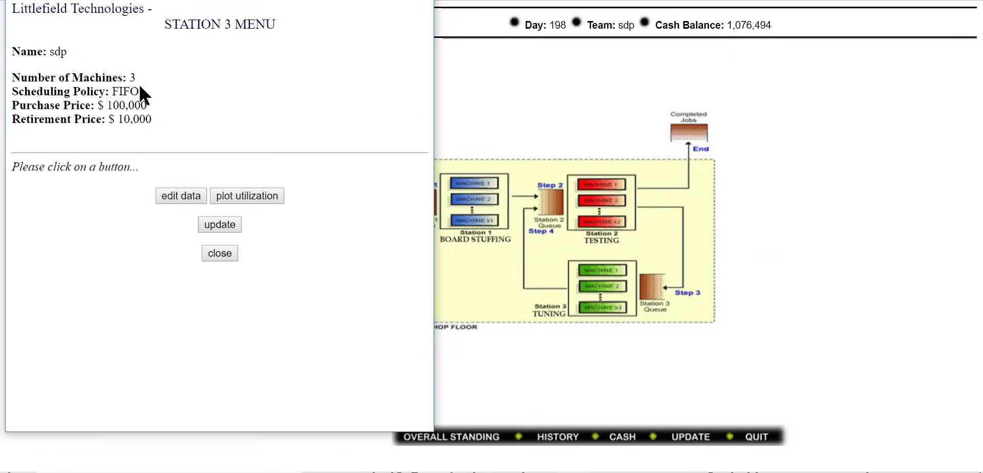
left_click(237, 195)
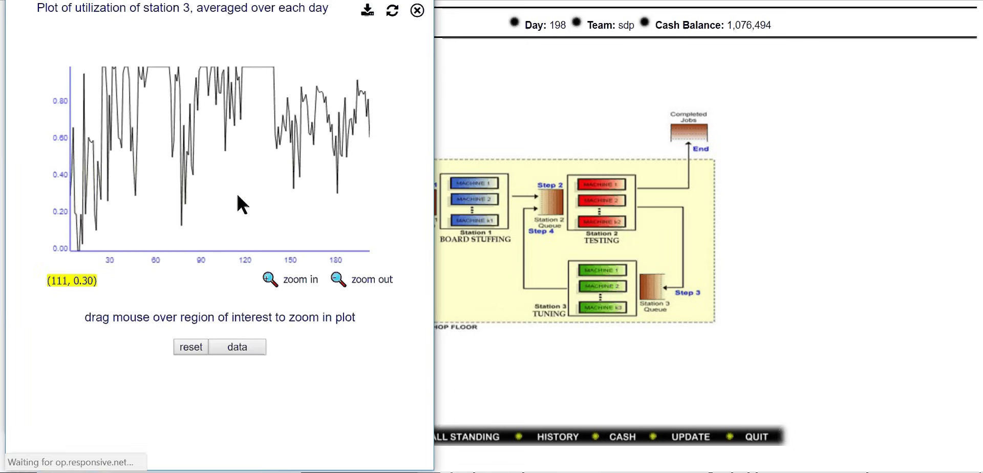
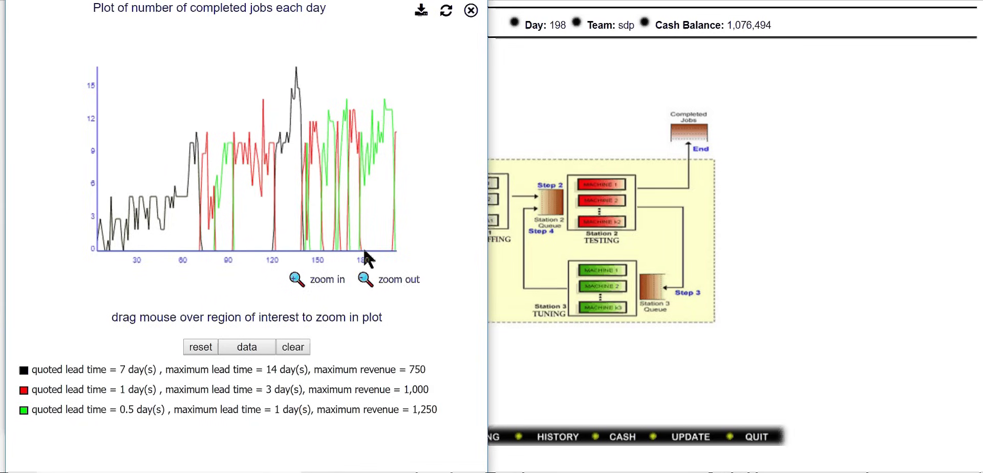
Examine the plot of completed jobs per day and the most recent days of its data table, then close the plot
left_click(393, 249)
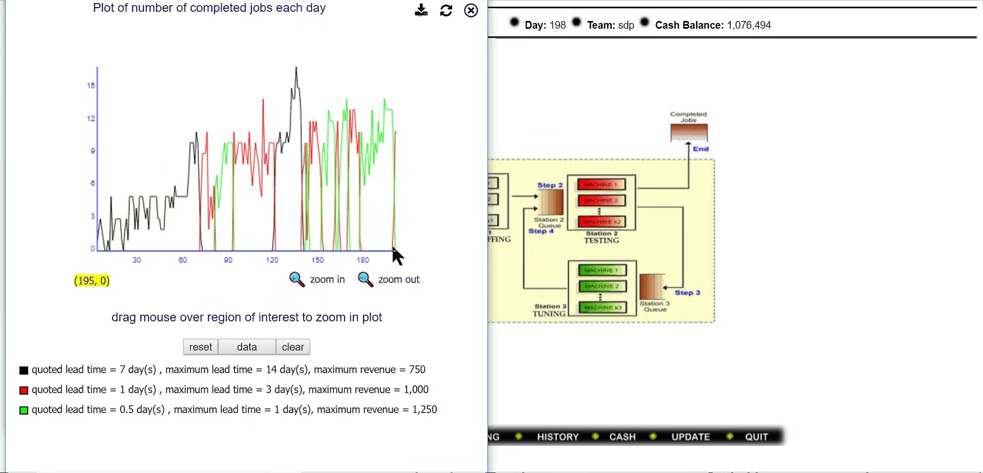
left_click(260, 348)
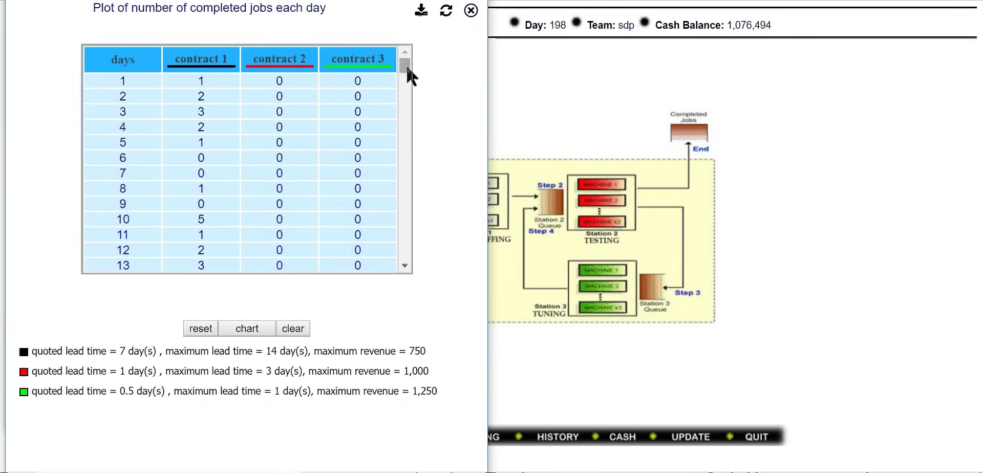
left_click_drag(407, 68, 413, 257)
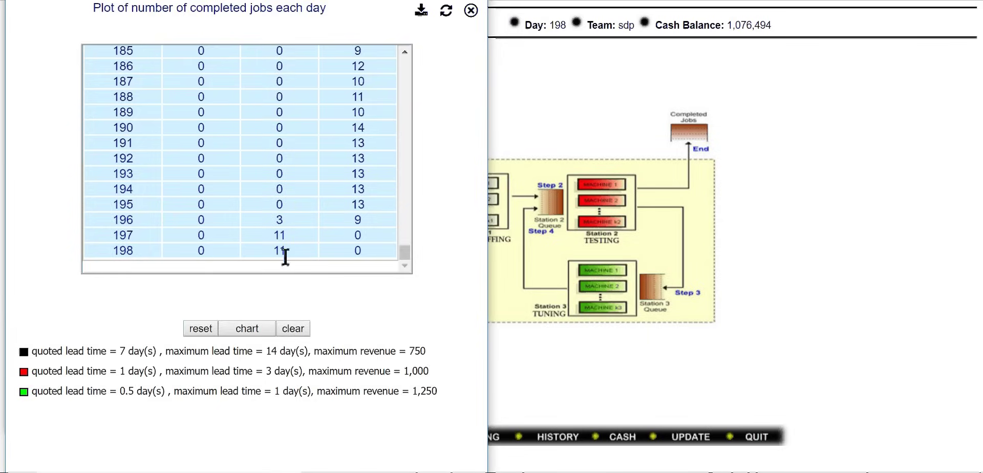
key("ctrl+w")
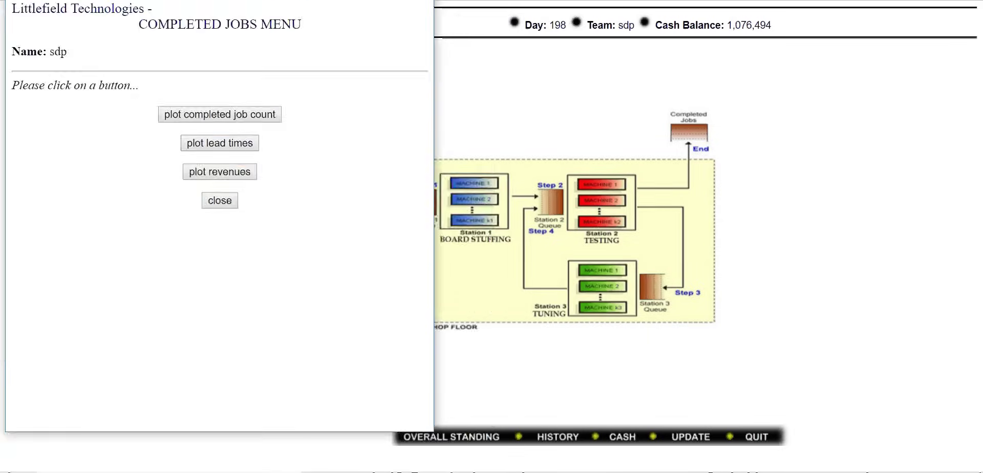
Plot the job lead times, inspect the latest days on the chart and in its data table, and close the plot
left_click(240, 148)
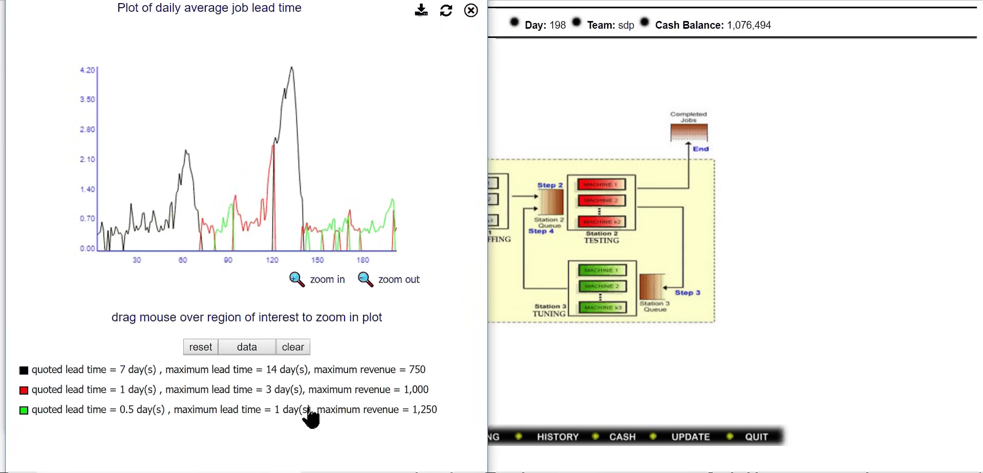
mouse_move(395, 226)
left_click(247, 349)
left_click_drag(405, 72, 390, 276)
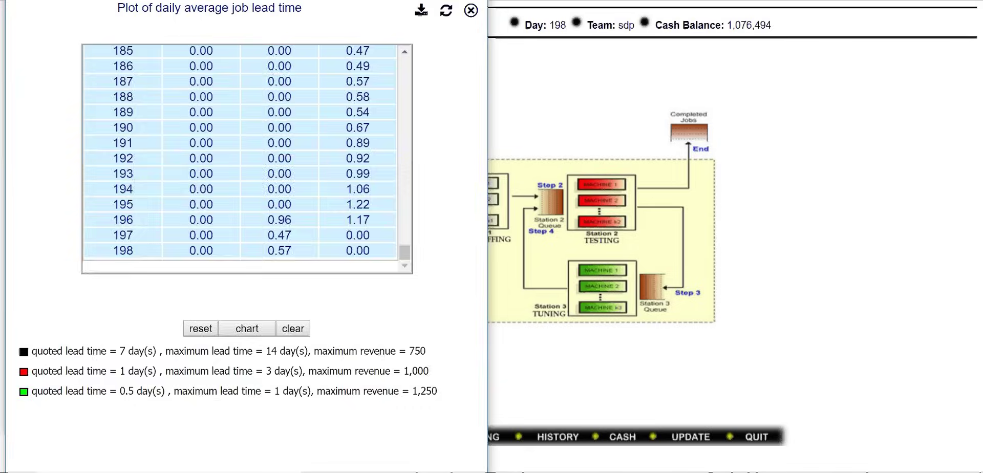
left_click(471, 10)
Plot the revenues per job, inspect the most recent days in the data table, and return to the factory diagram
left_click(230, 171)
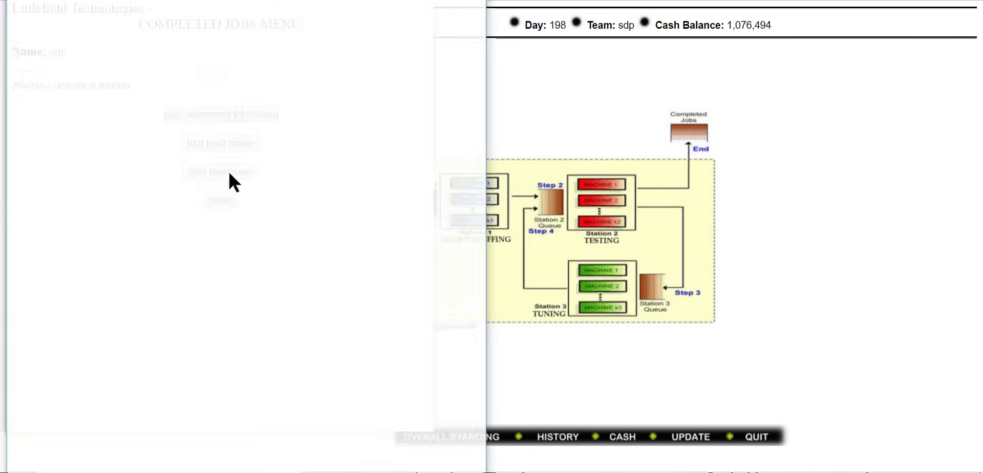
left_click(248, 345)
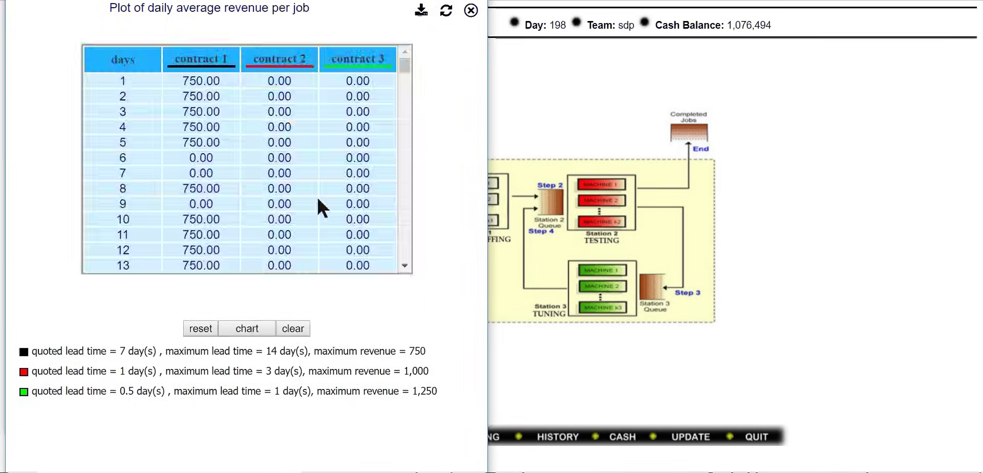
left_click_drag(404, 64, 405, 248)
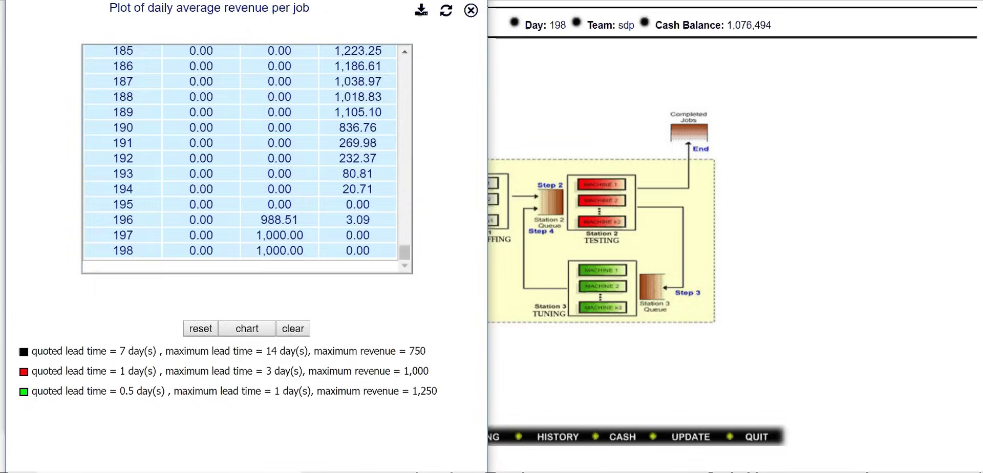
key("ctrl+w")
key("ctrl+w")
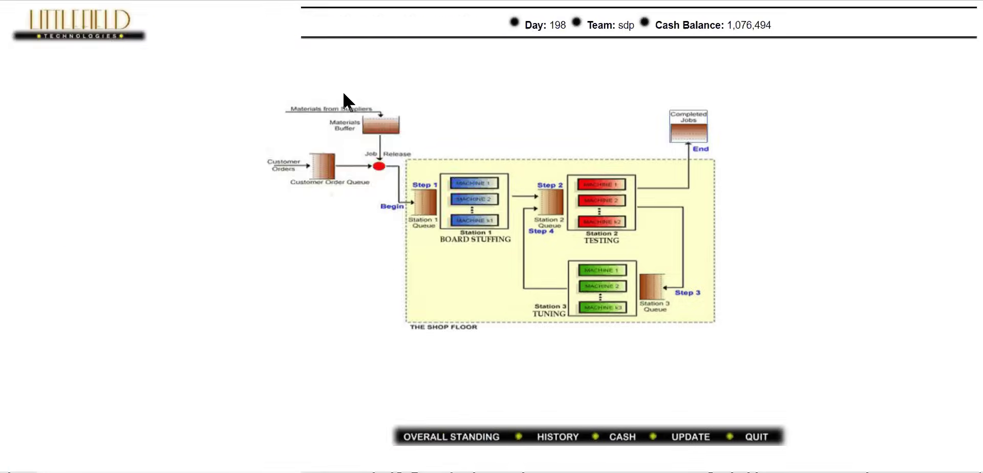
Review the overall team standing and the transaction history through its latest entries, and return to the factory diagram
left_click(470, 442)
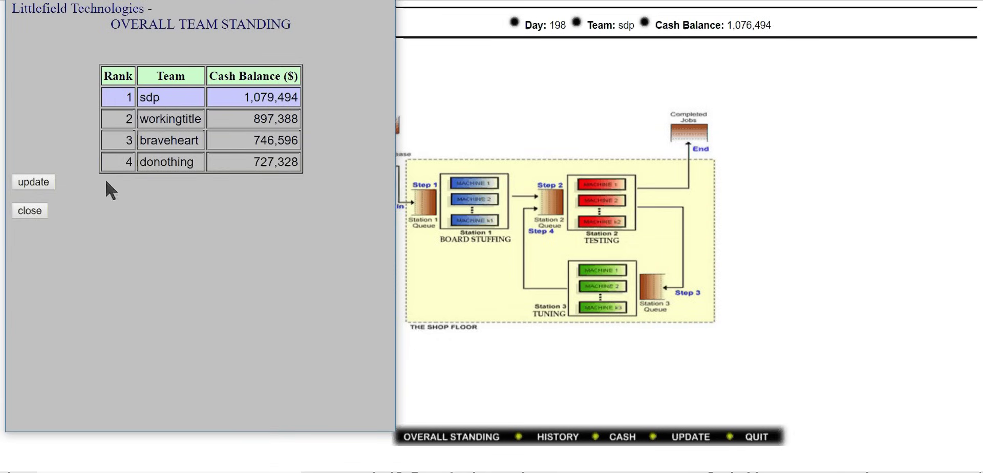
key("alt+Tab")
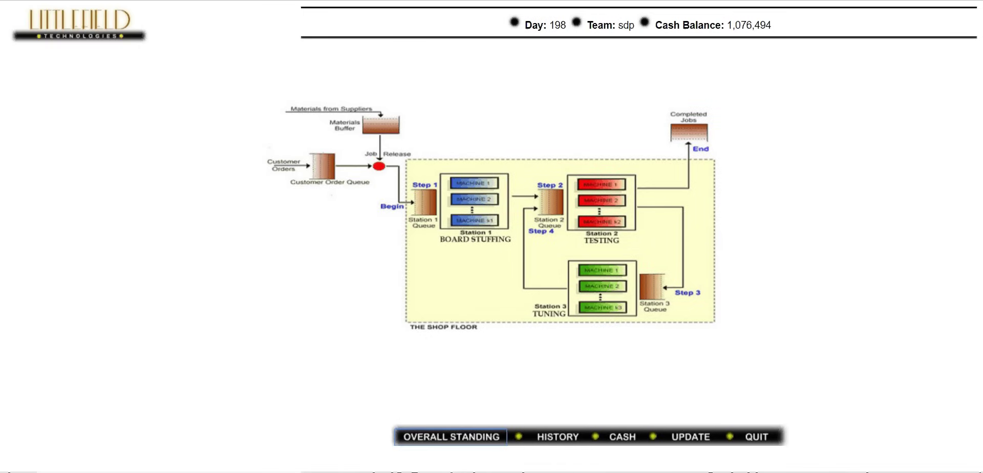
left_click(560, 438)
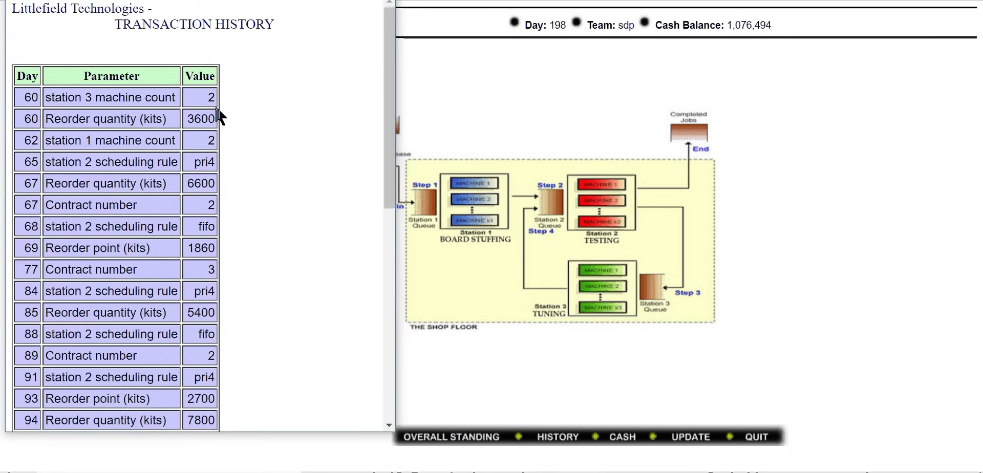
left_click_drag(390, 128, 373, 343)
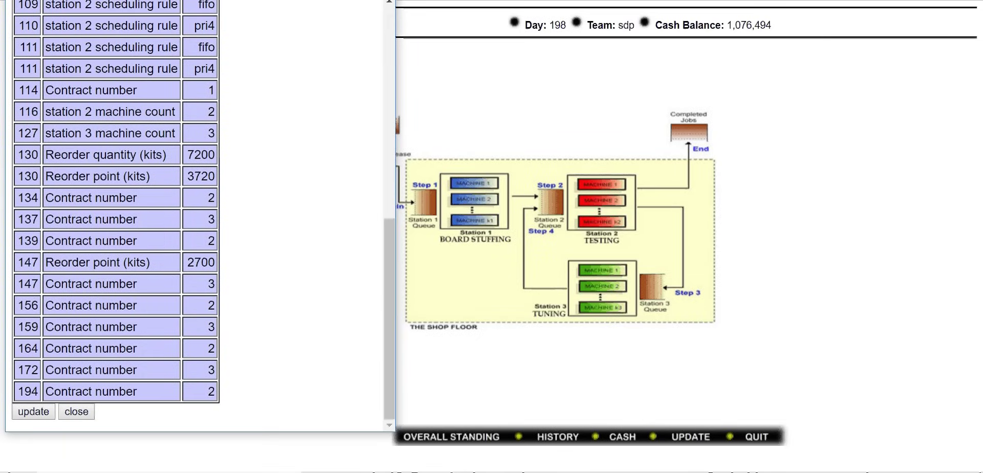
left_click(527, 361)
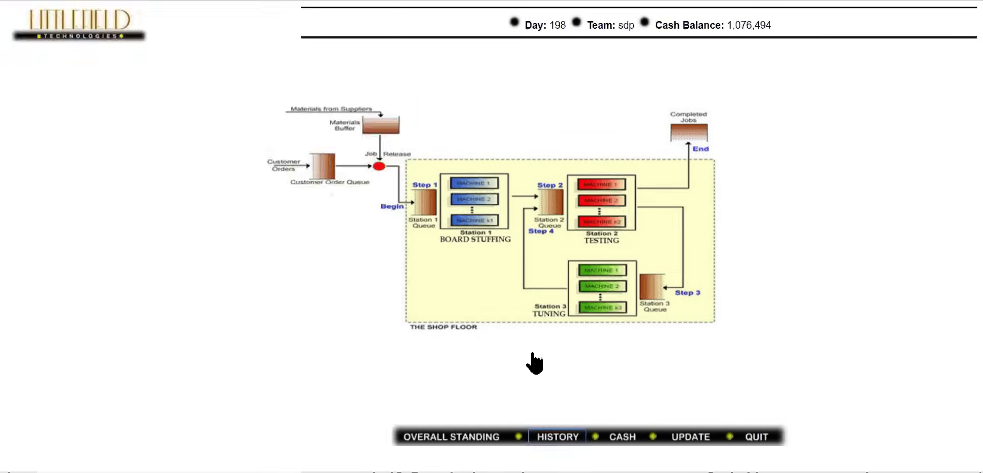
Review the sources and uses of cash, plot the daily cash on hand, examine its drops, and return to the factory diagram
left_click(618, 439)
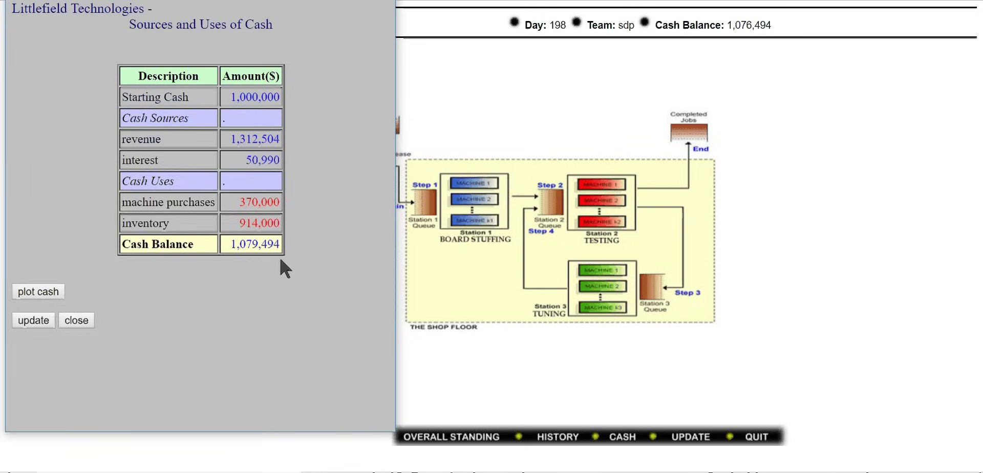
left_click(55, 287)
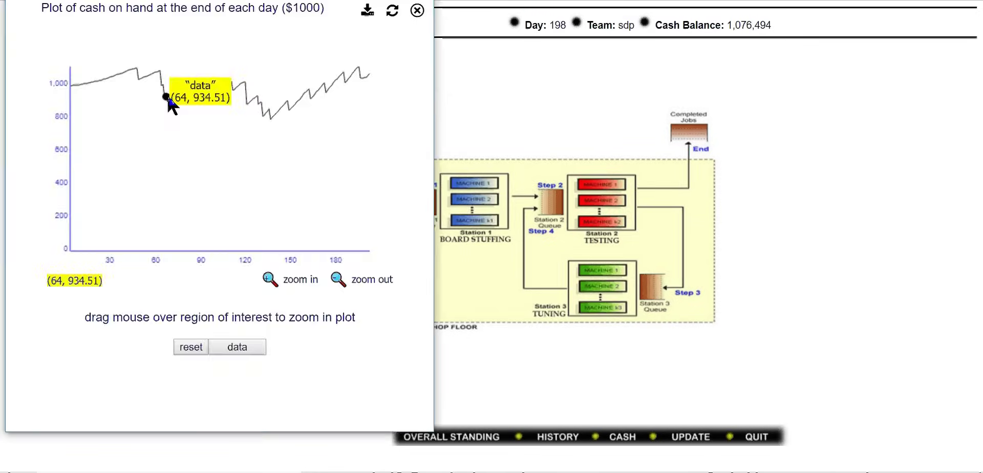
mouse_move(175, 98)
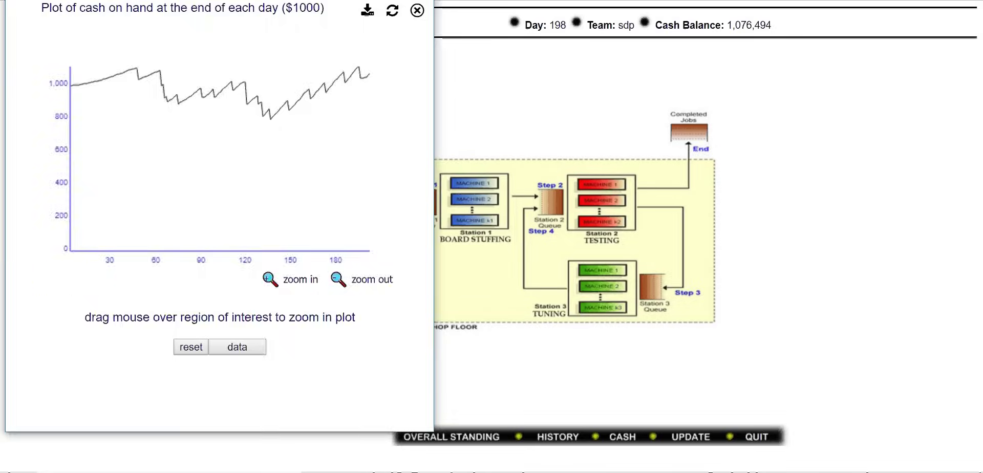
left_click(417, 11)
left_click(627, 377)
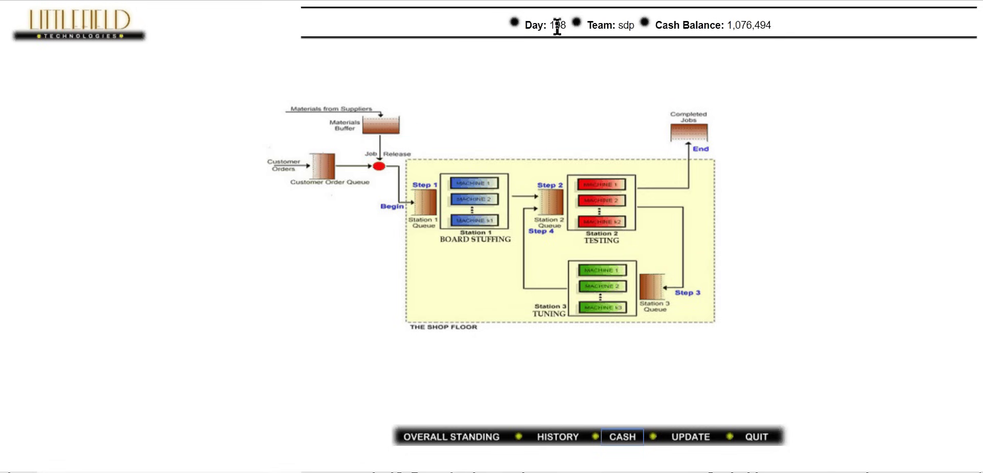
Refresh the simulation's day and cash balance
left_click(696, 441)
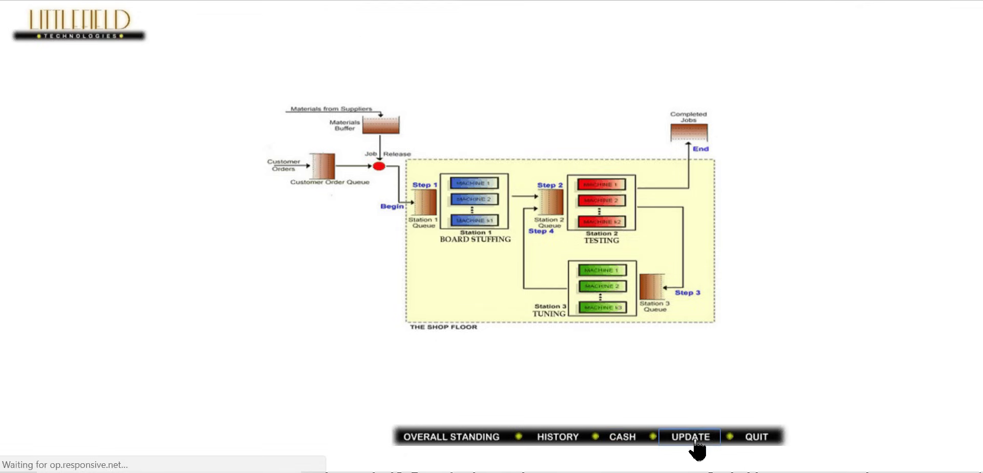